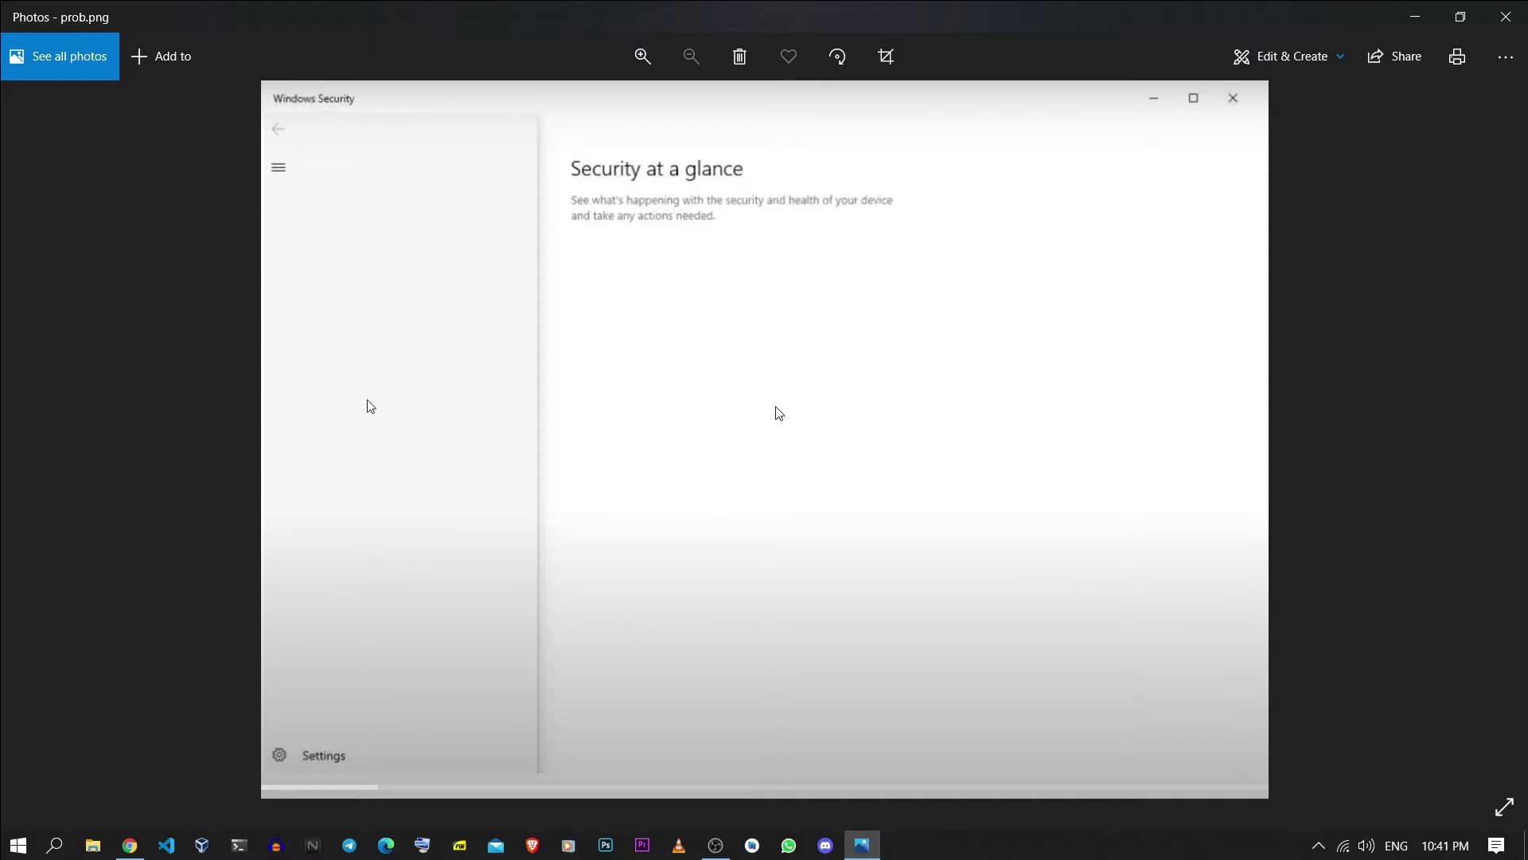
Step: Bring Chrome's Download Windows 10 page, with its installation media section, to the front
left_click(129, 844)
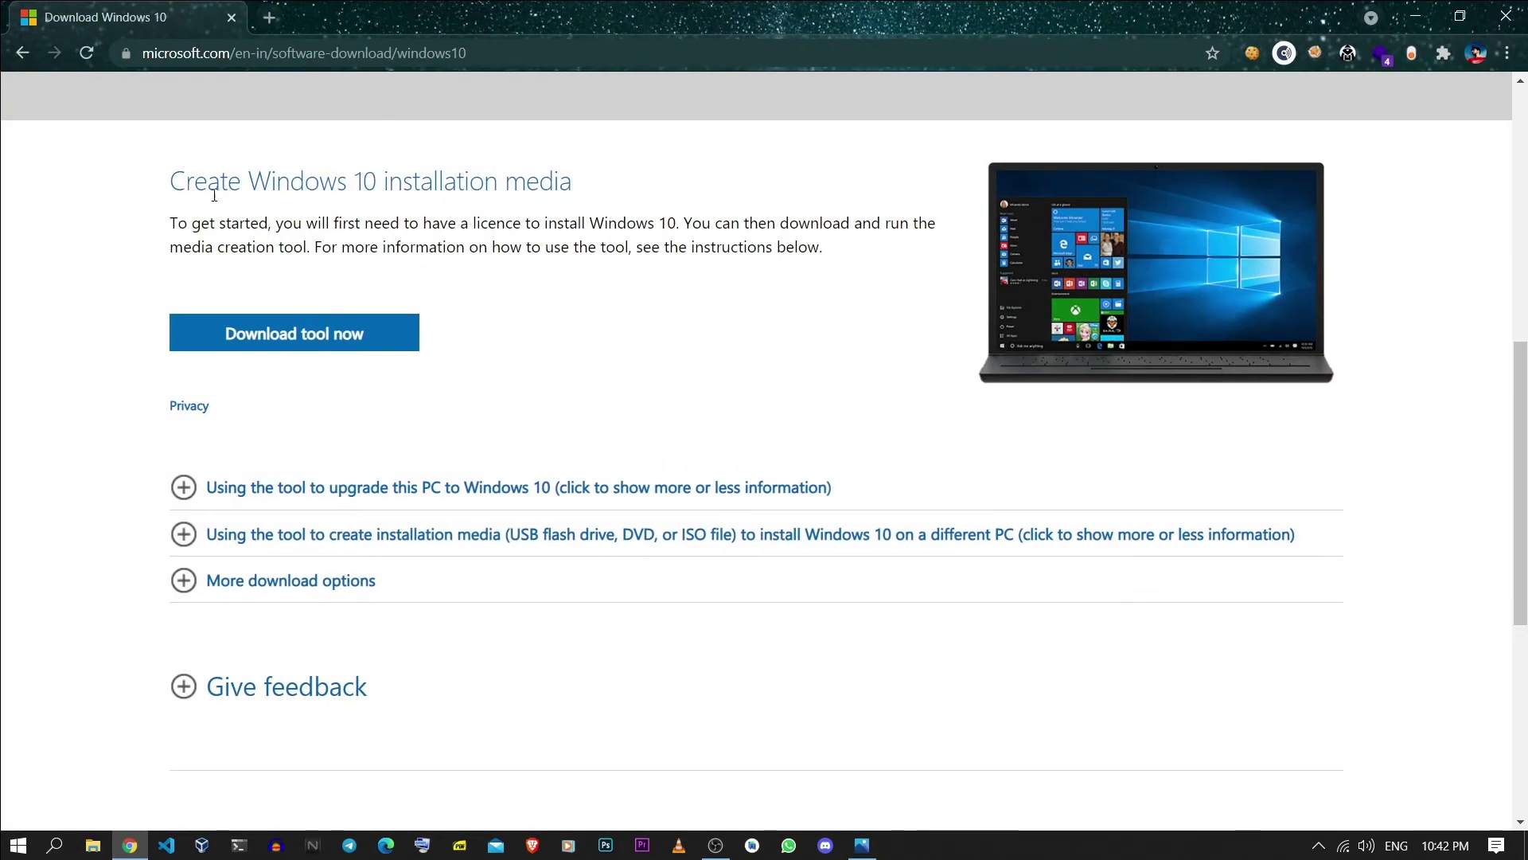
scroll(421, 358, "up", 4)
scroll(422, 354, "down", 1)
scroll(421, 354, "down", 1)
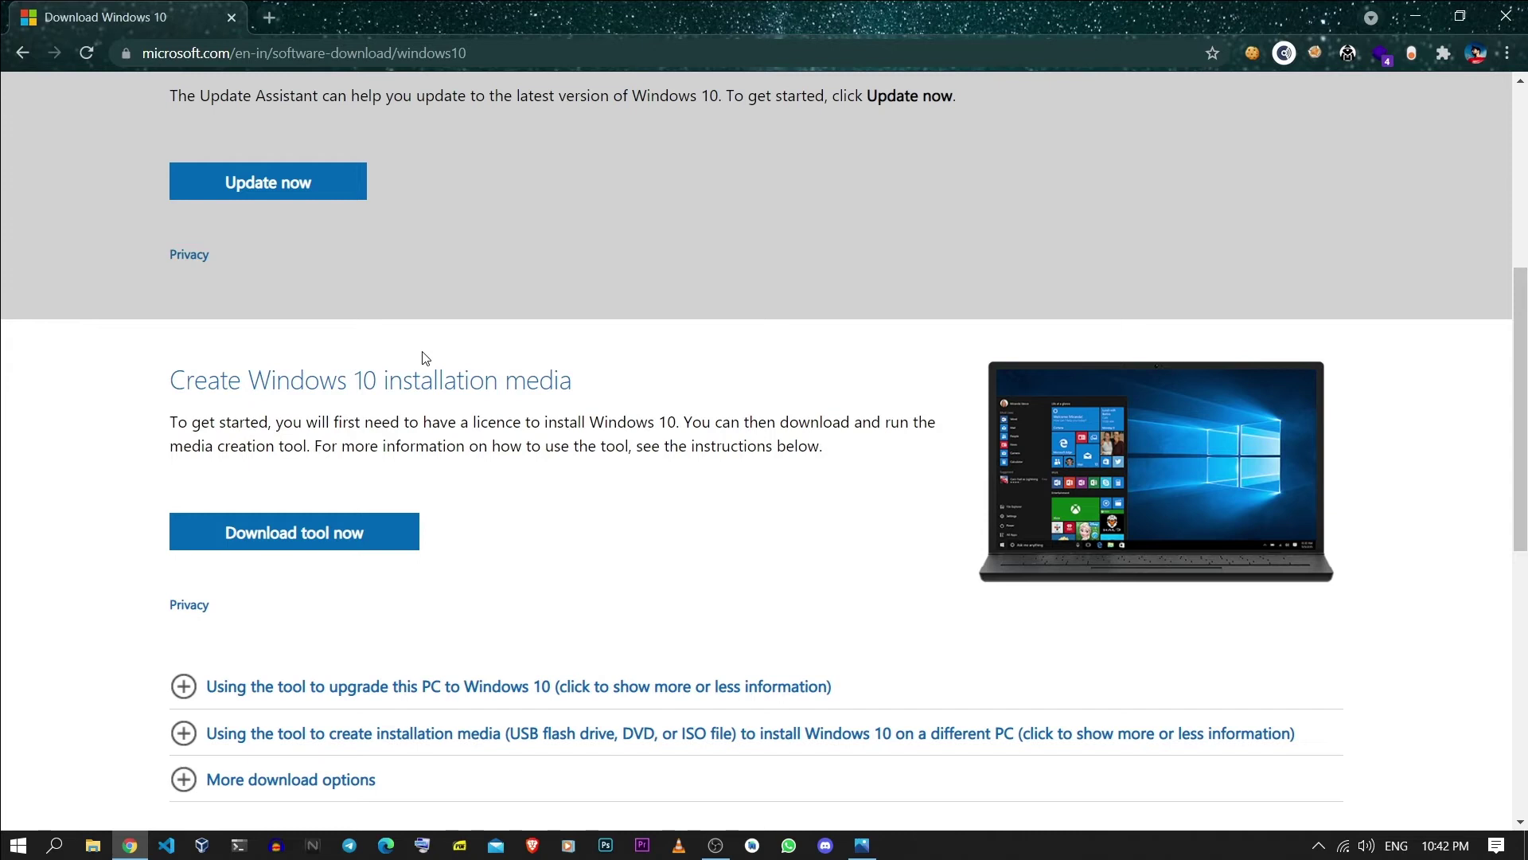
Step: Download MediaCreationTool21H1.exe via IDM, keeping the existing download, and run it
left_click(411, 544)
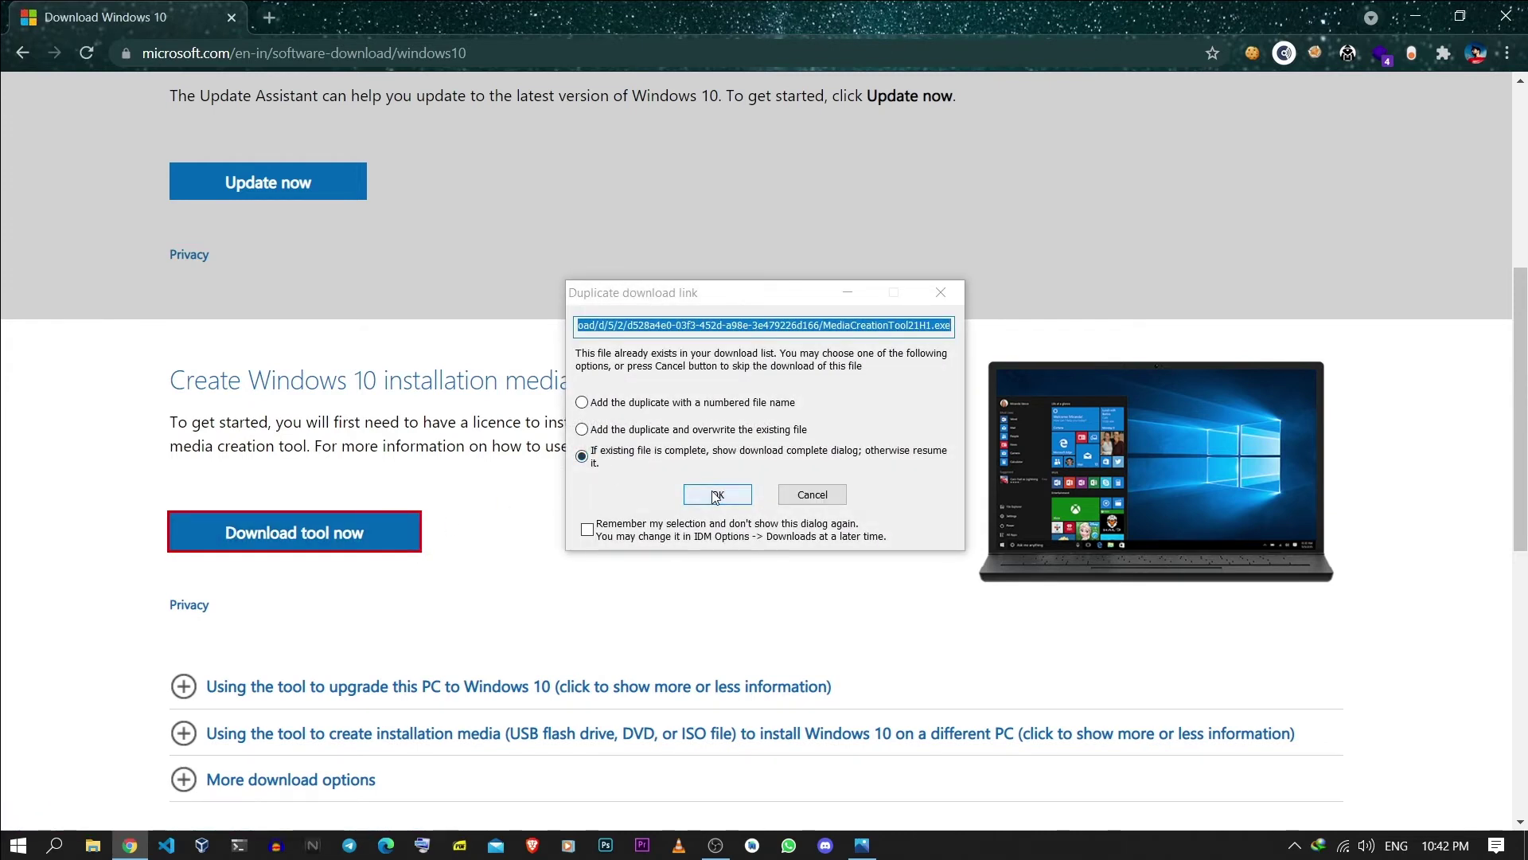
left_click(717, 496)
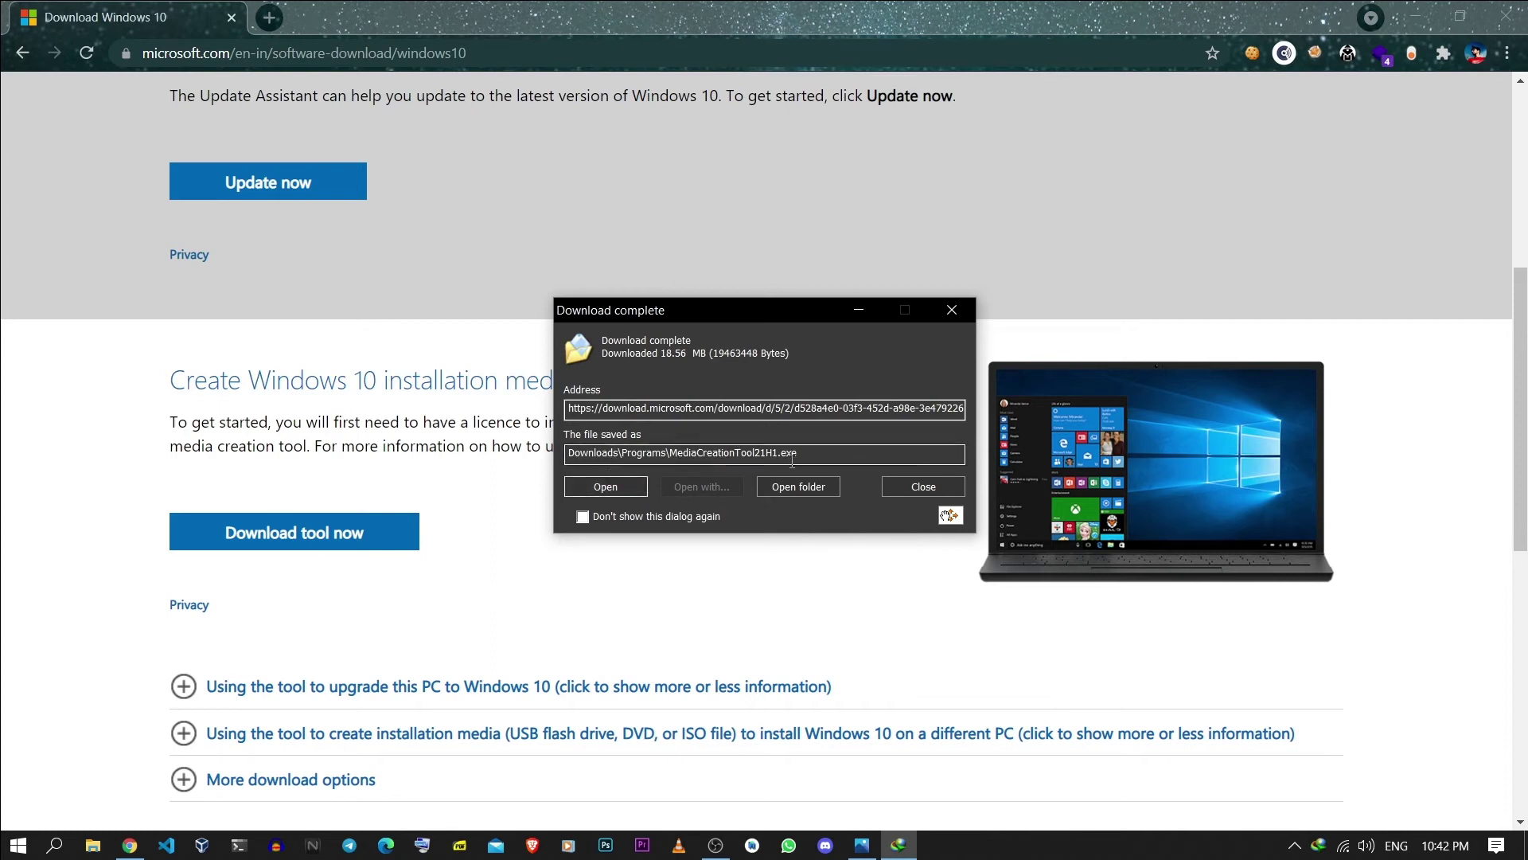
left_click(618, 489)
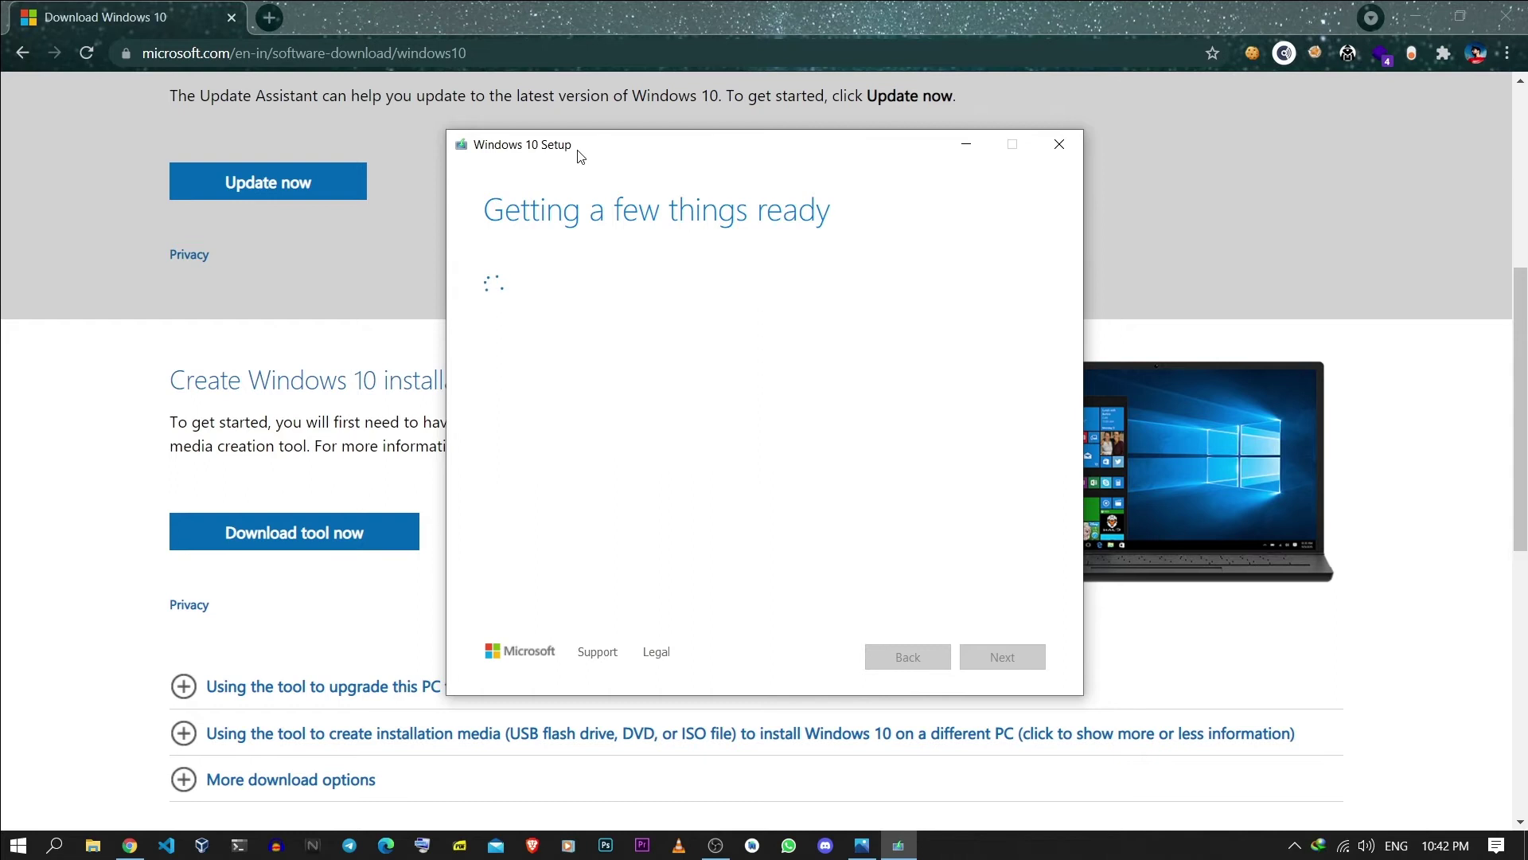
Step: Nudge the Windows 10 Setup window slightly while preparation finishes
left_click_drag(581, 146, 601, 147)
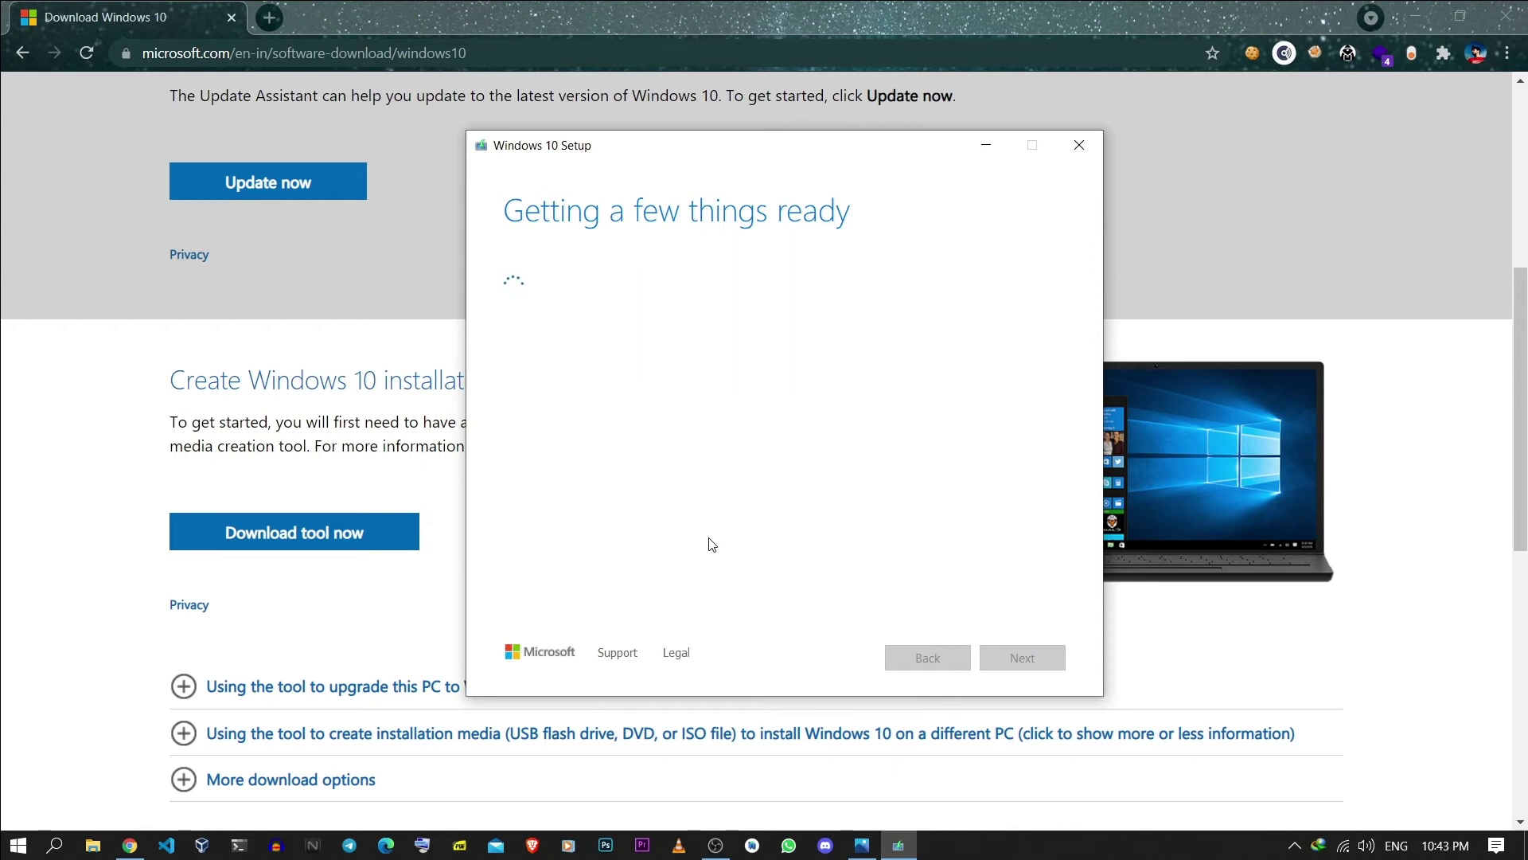
scroll(858, 527, "down", 5)
scroll(857, 526, "down", 2)
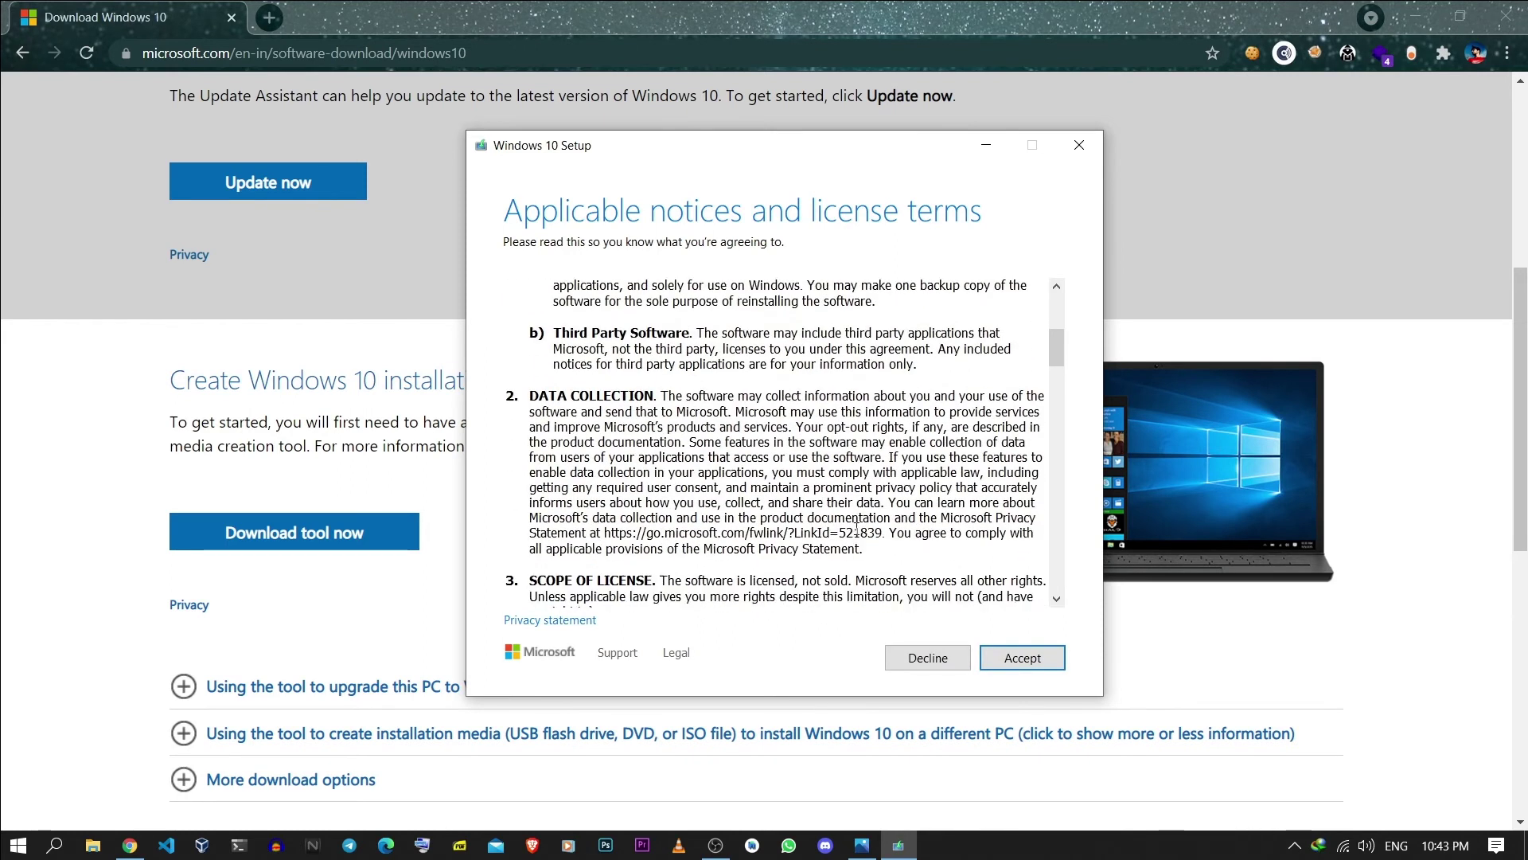
scroll(857, 526, "down", 3)
scroll(858, 527, "down", 4)
Step: Accept the Windows 10 notices and license terms
left_click(1022, 657)
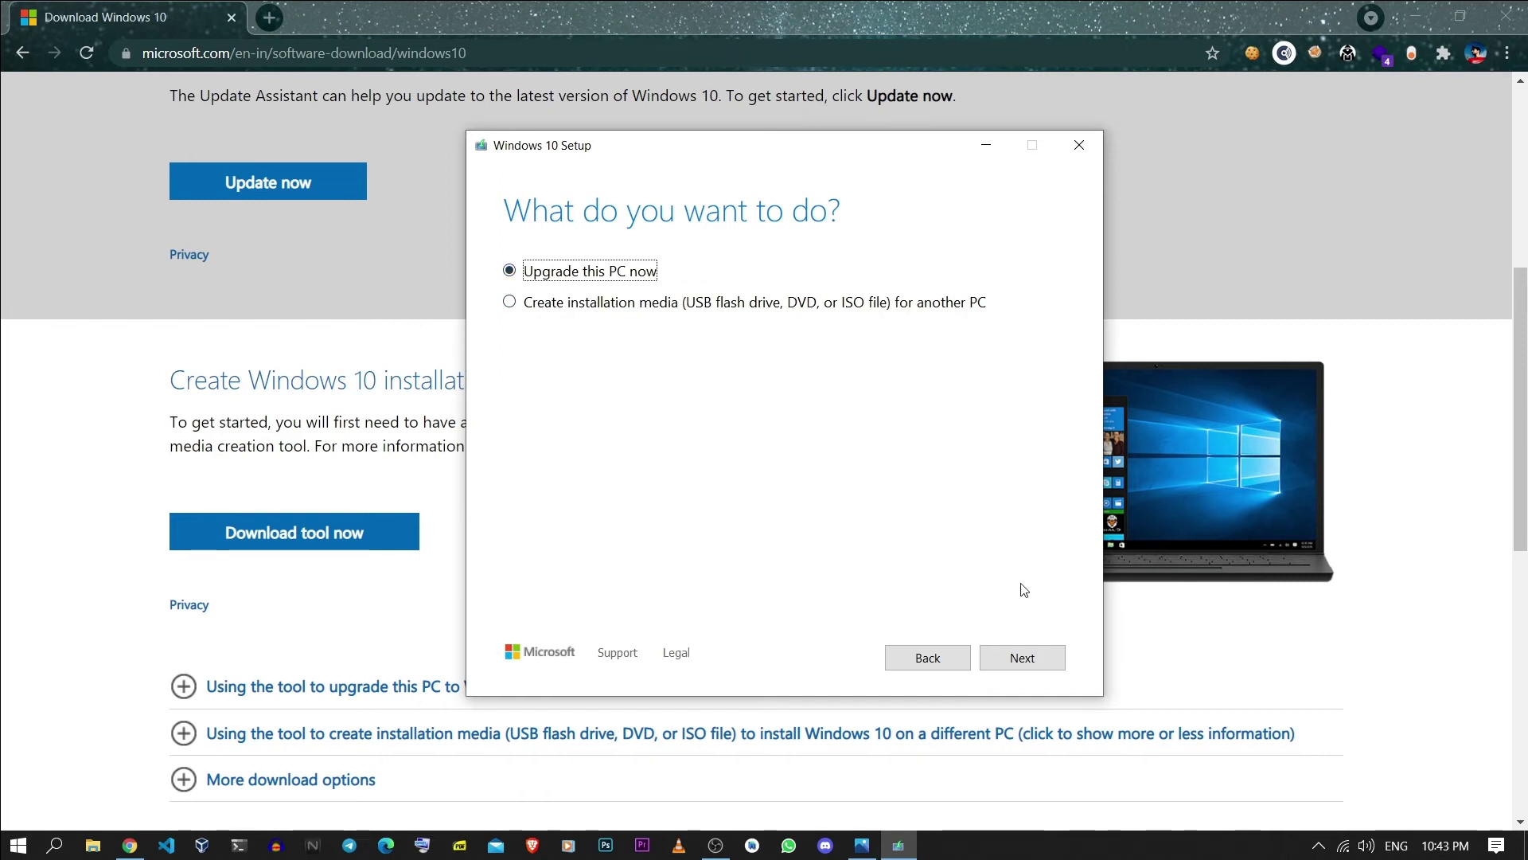
Step: Continue with Upgrade this PC now selected
left_click(1034, 667)
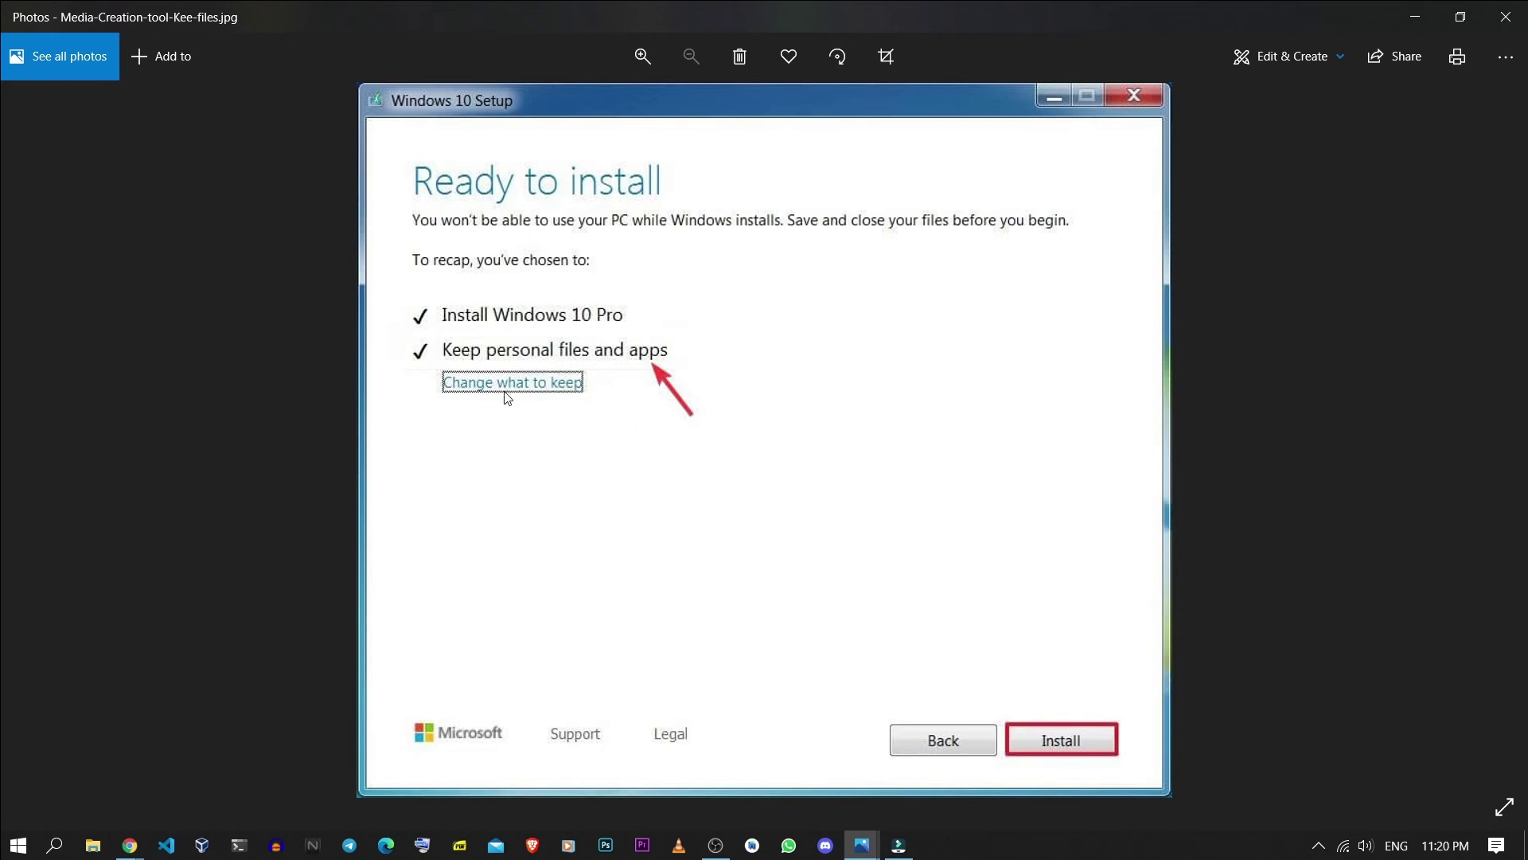
left_click(1510, 413)
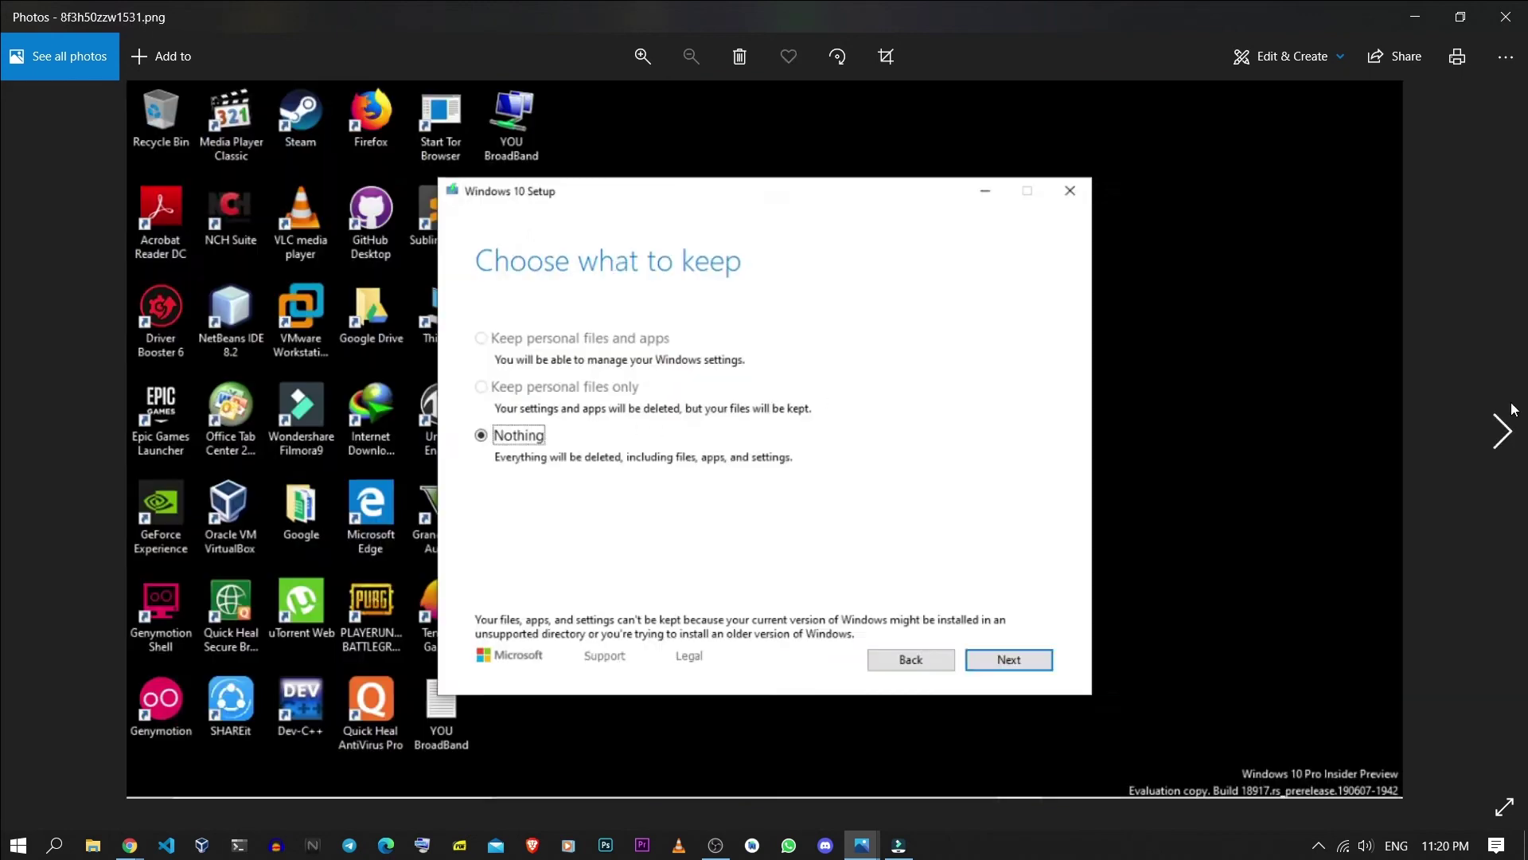
scroll(725, 450, "up", 2, "ctrl")
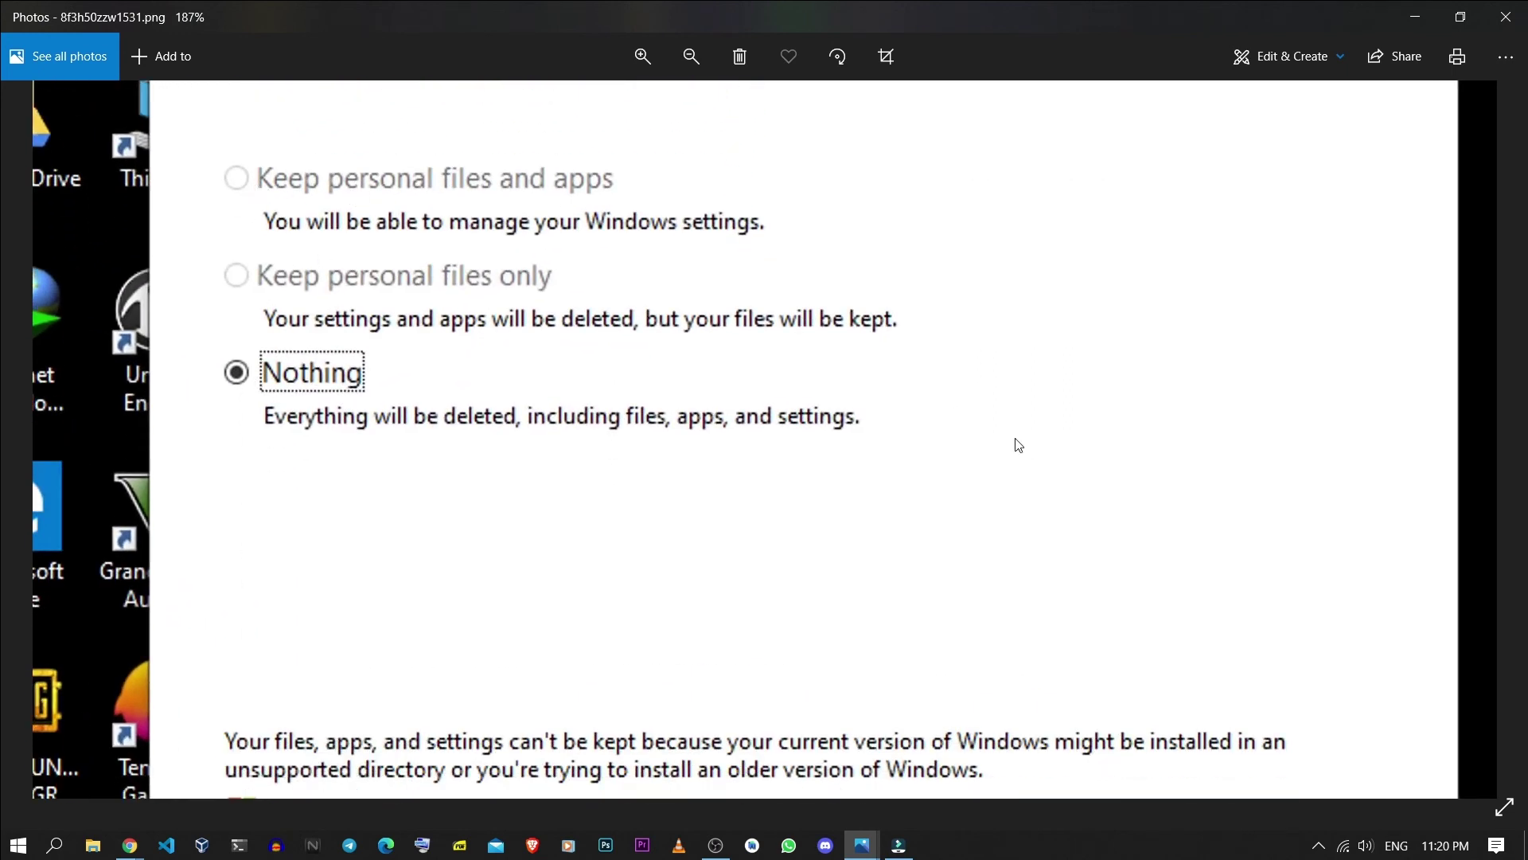
left_click_drag(1016, 444, 894, 257)
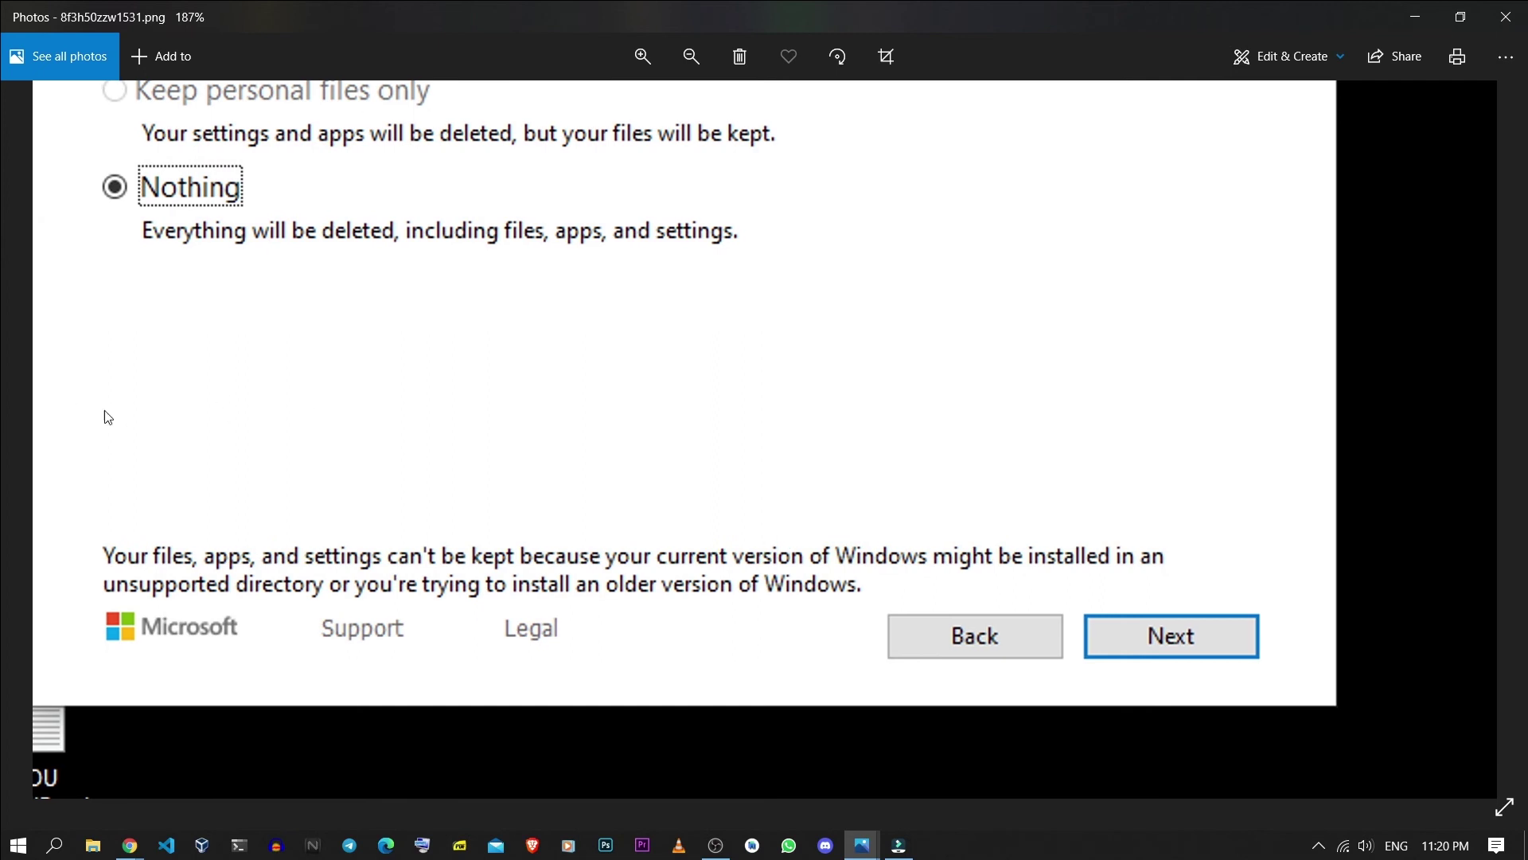
double_click(150, 408)
left_click(26, 424)
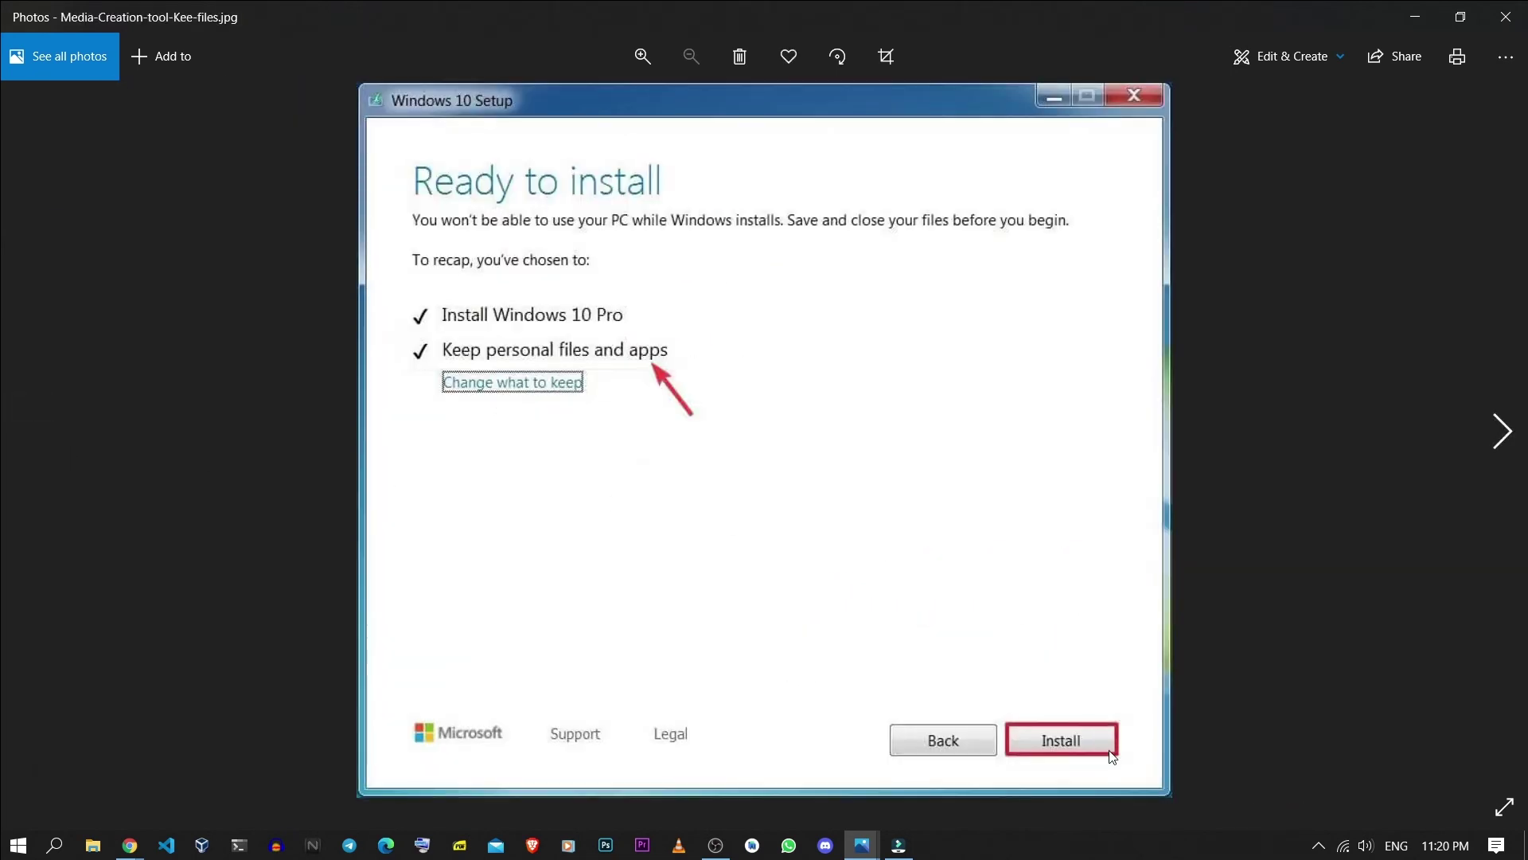